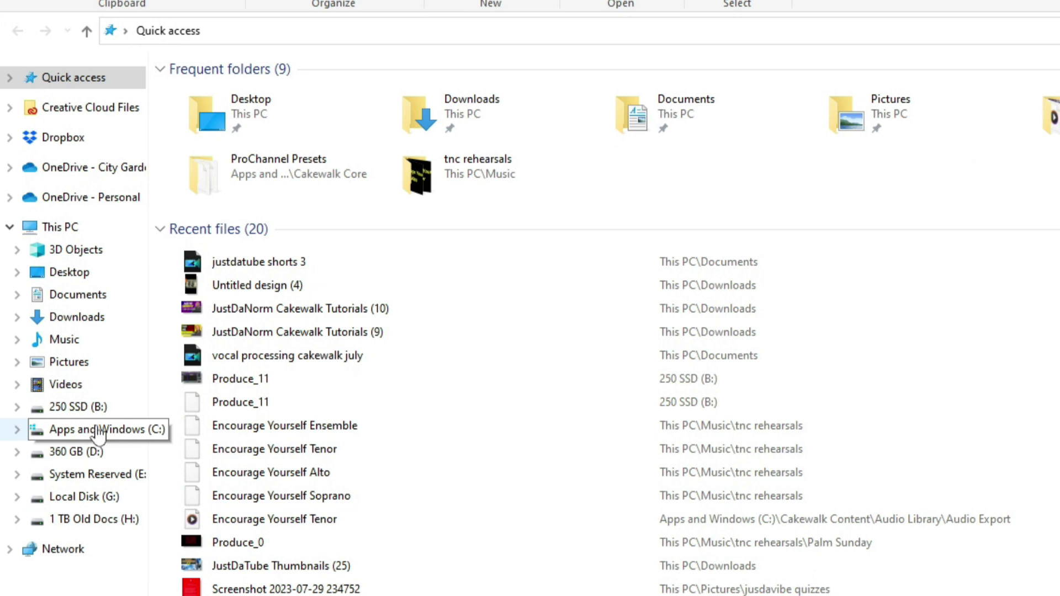
Step: Open Program Files on the C: drive, briefly checking its own VstPlugins folder
{"action": "left_click", "coordinate": [99, 435]}
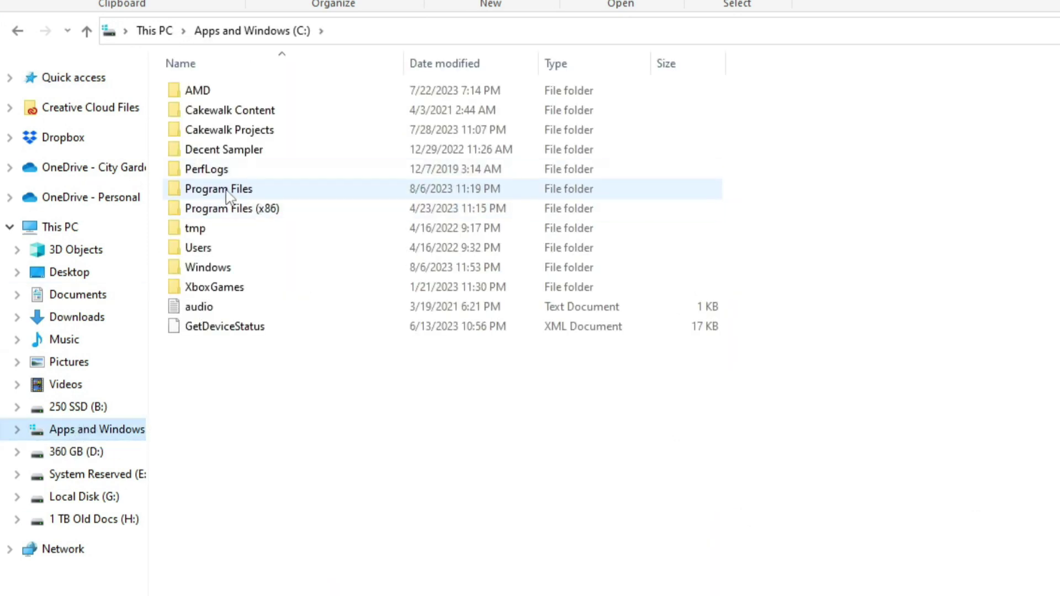
{"action": "double_click", "coordinate": [257, 193]}
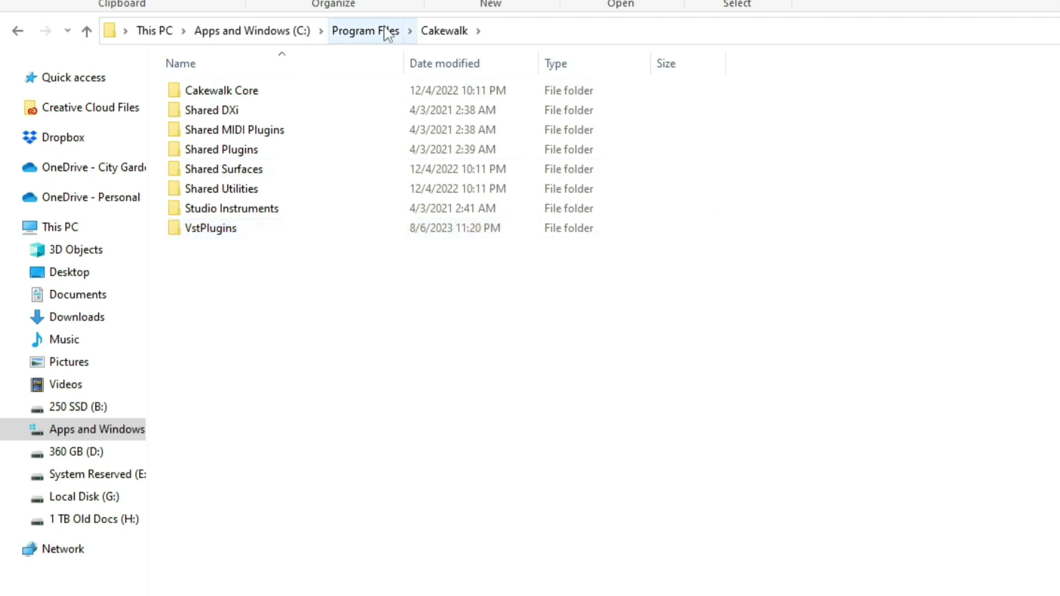
{"action": "left_click", "coordinate": [365, 30]}
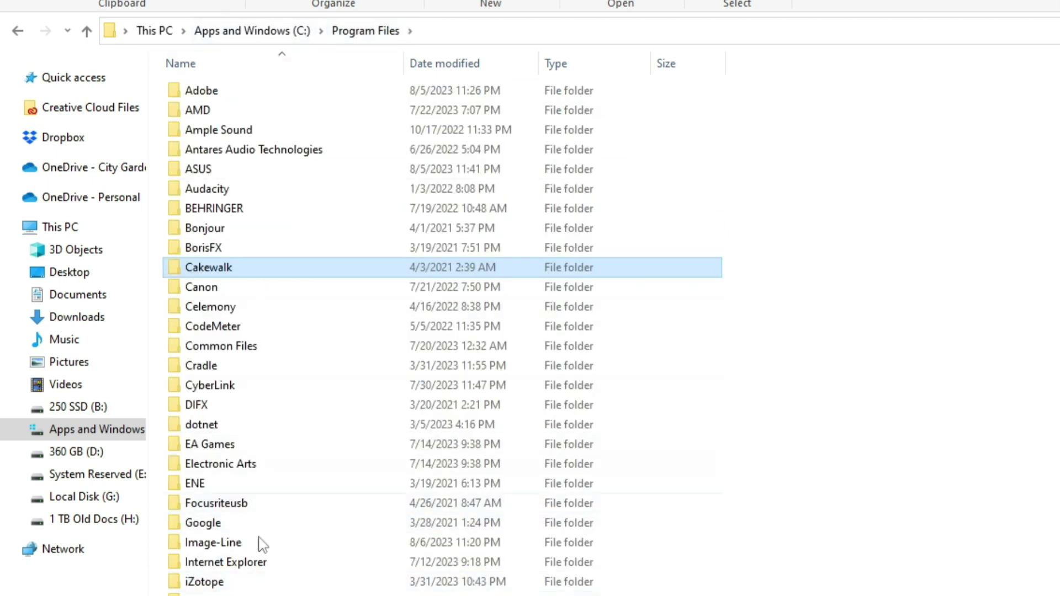
{"action": "scroll", "coordinate": [146, 465], "scroll_direction": "down", "scroll_amount": 4}
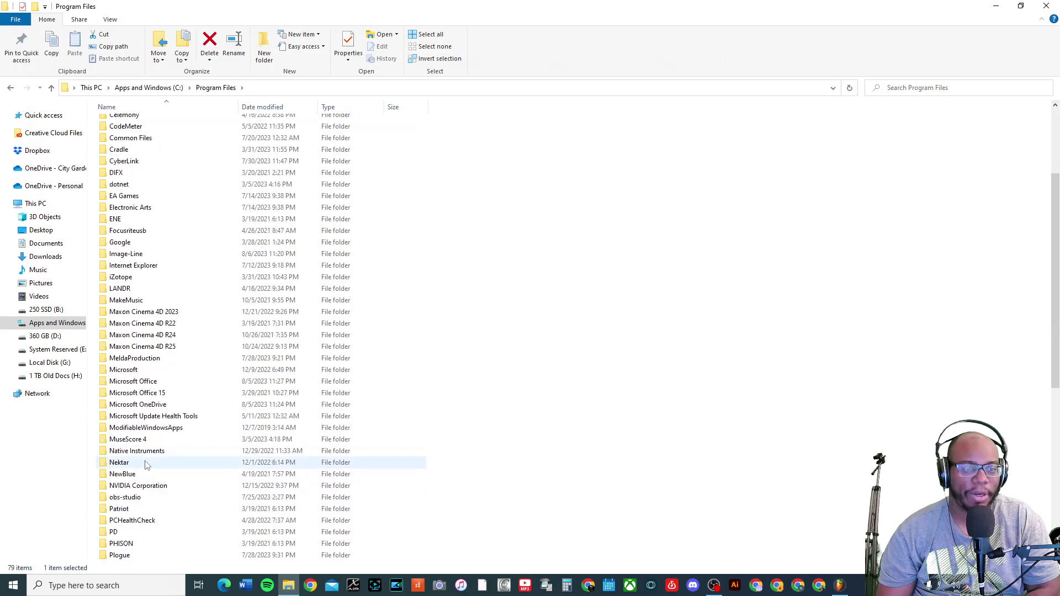
{"action": "scroll", "coordinate": [147, 465], "scroll_direction": "down", "scroll_amount": 6}
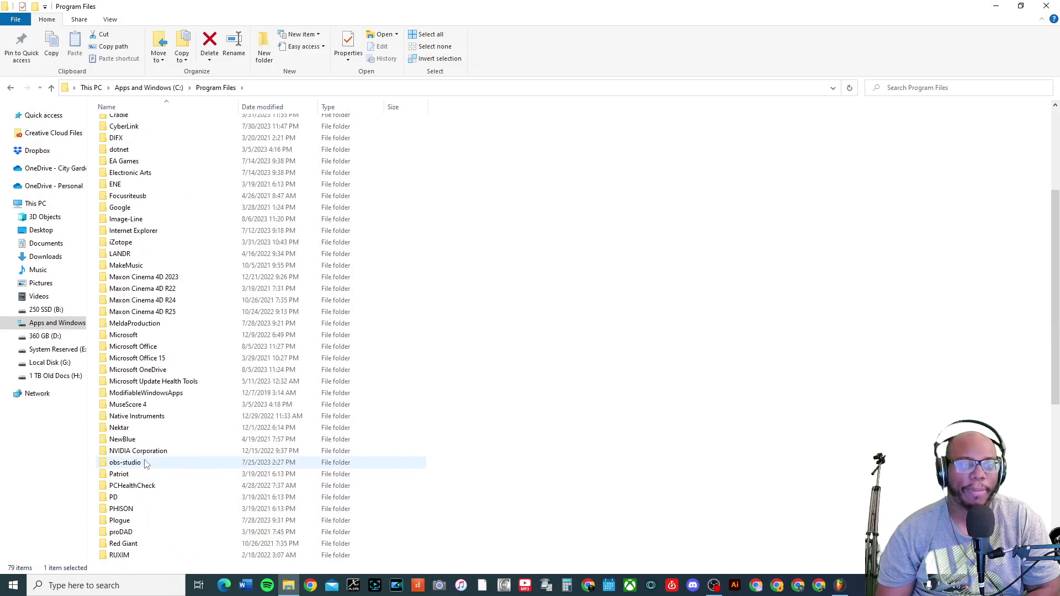
{"action": "scroll", "coordinate": [143, 448], "scroll_direction": "down", "scroll_amount": 2}
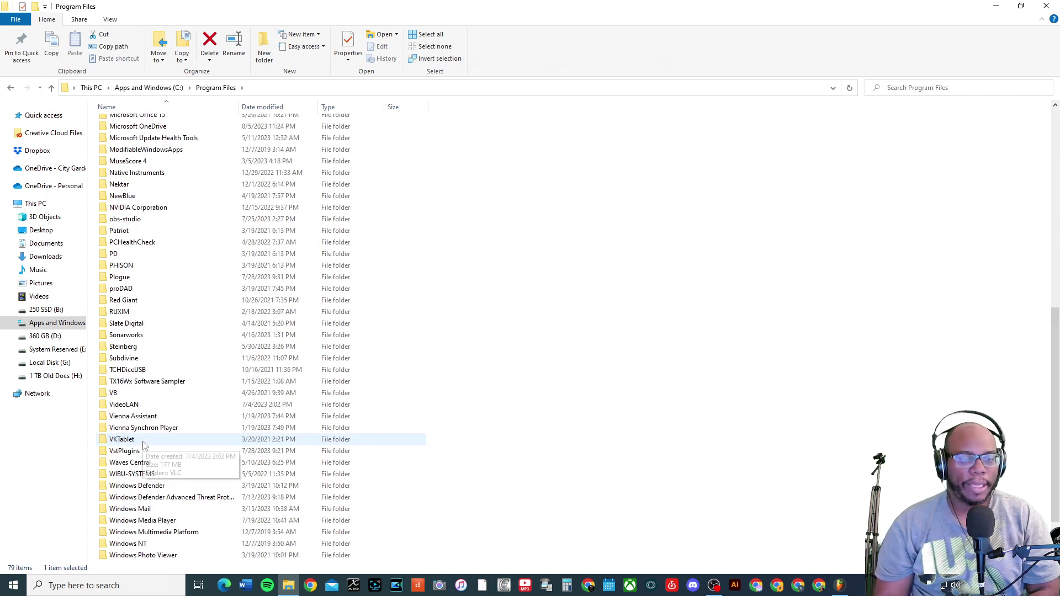
{"action": "double_click", "coordinate": [145, 452]}
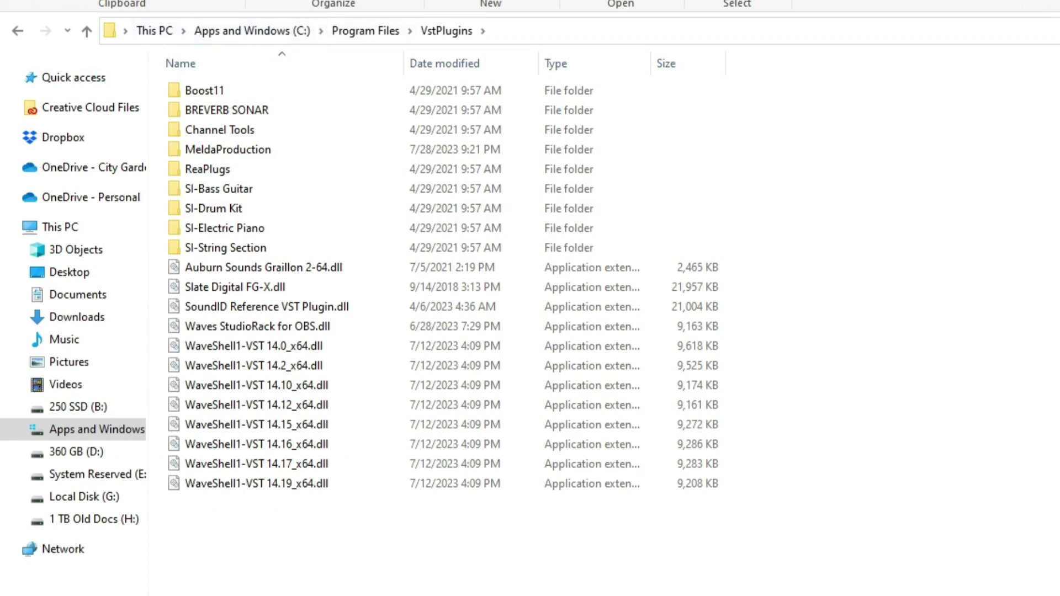
{"action": "left_click", "coordinate": [386, 31]}
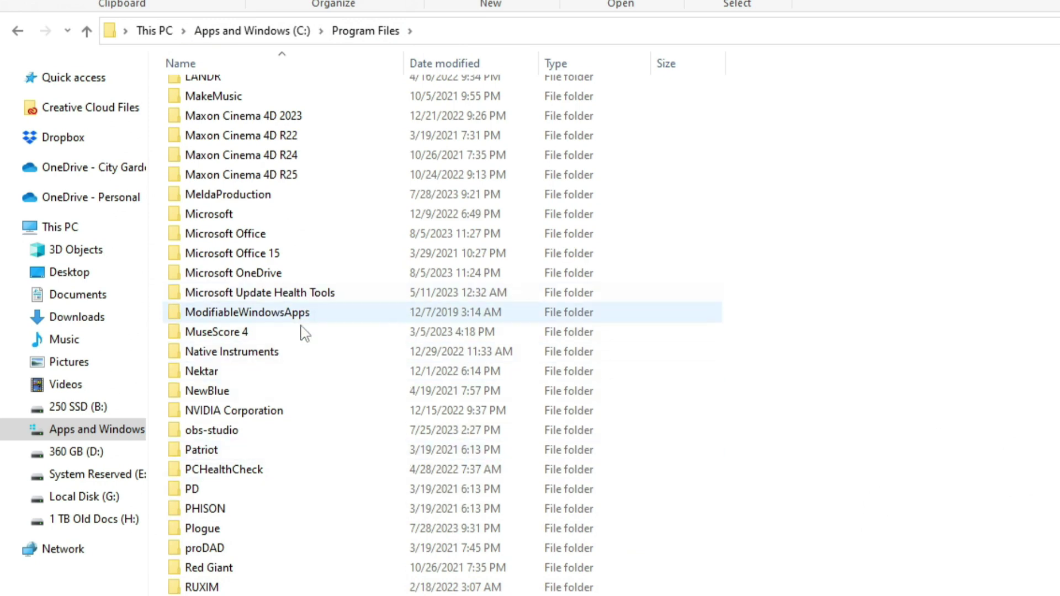
Step: Open the Cakewalk folder and then its VstPlugins subfolder
{"action": "scroll", "coordinate": [381, 331], "scroll_direction": "up", "scroll_amount": 3}
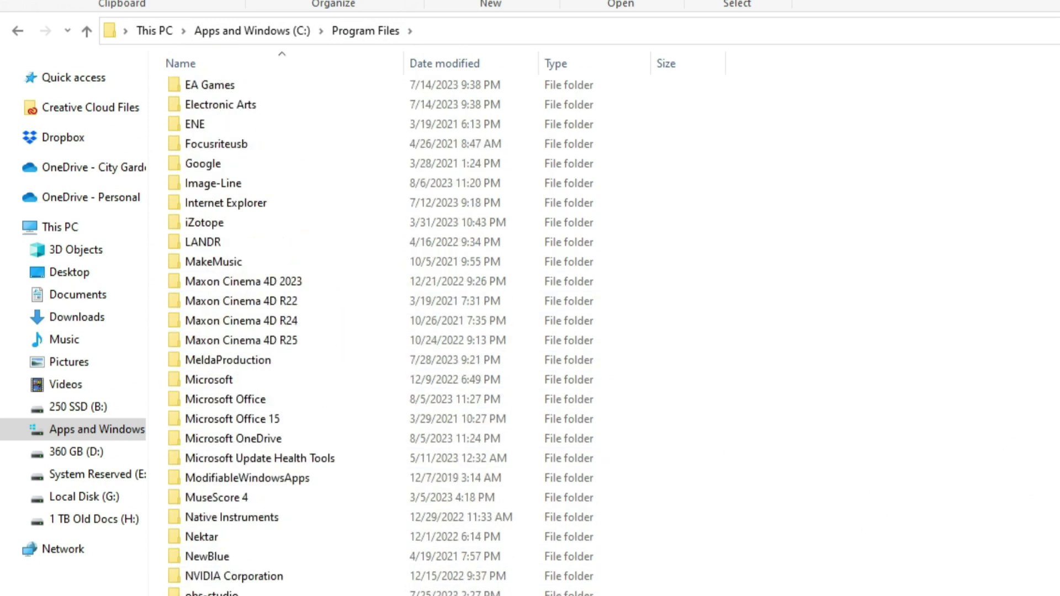
{"action": "scroll", "coordinate": [381, 331], "scroll_direction": "up", "scroll_amount": 2}
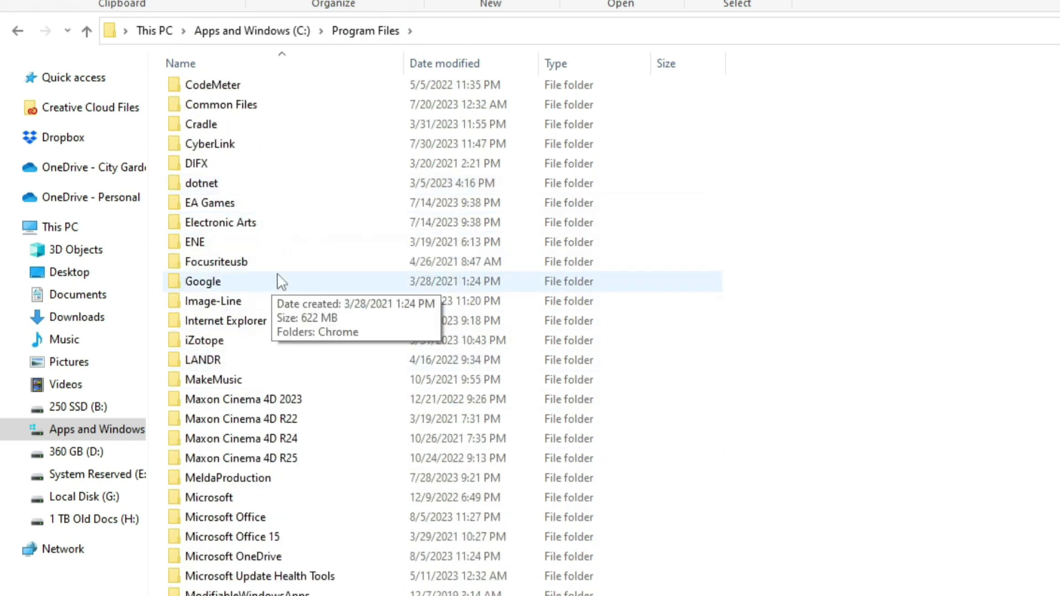
{"action": "scroll", "coordinate": [261, 349], "scroll_direction": "up", "scroll_amount": 2}
{"action": "scroll", "coordinate": [262, 349], "scroll_direction": "up", "scroll_amount": 1}
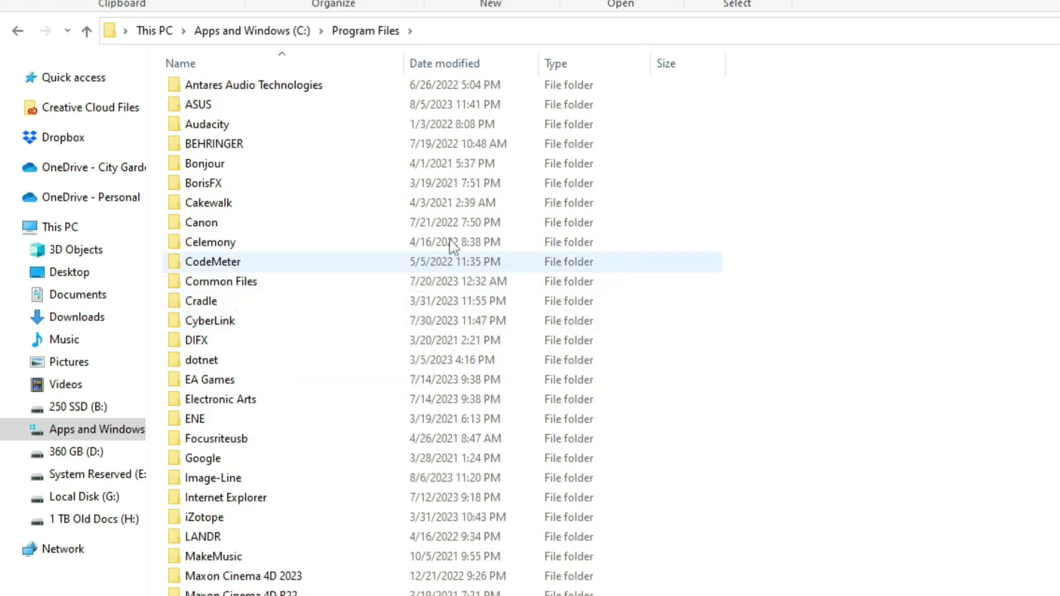
{"action": "double_click", "coordinate": [232, 204]}
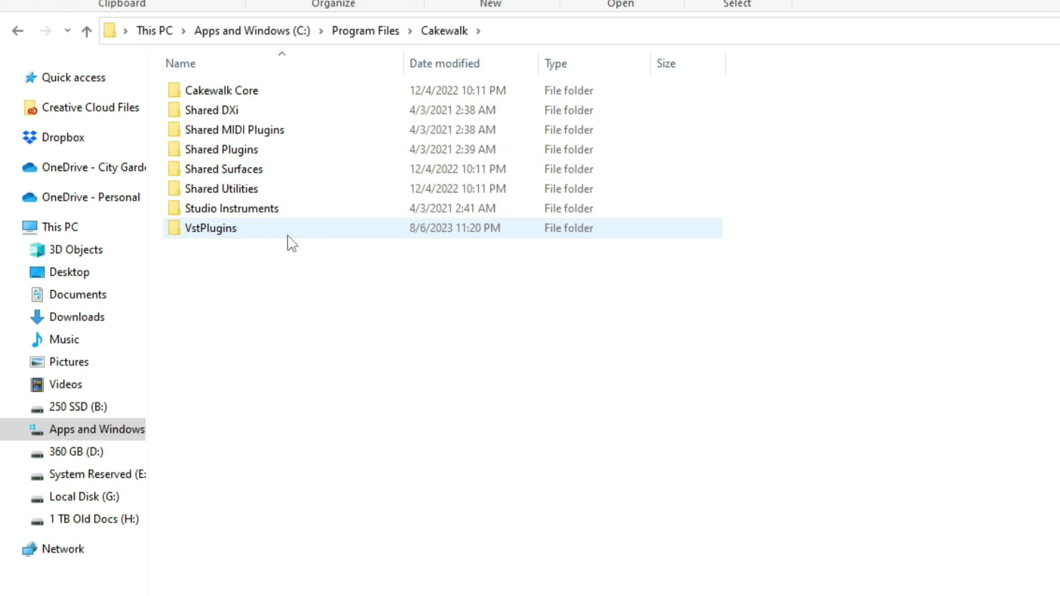
{"action": "double_click", "coordinate": [232, 234]}
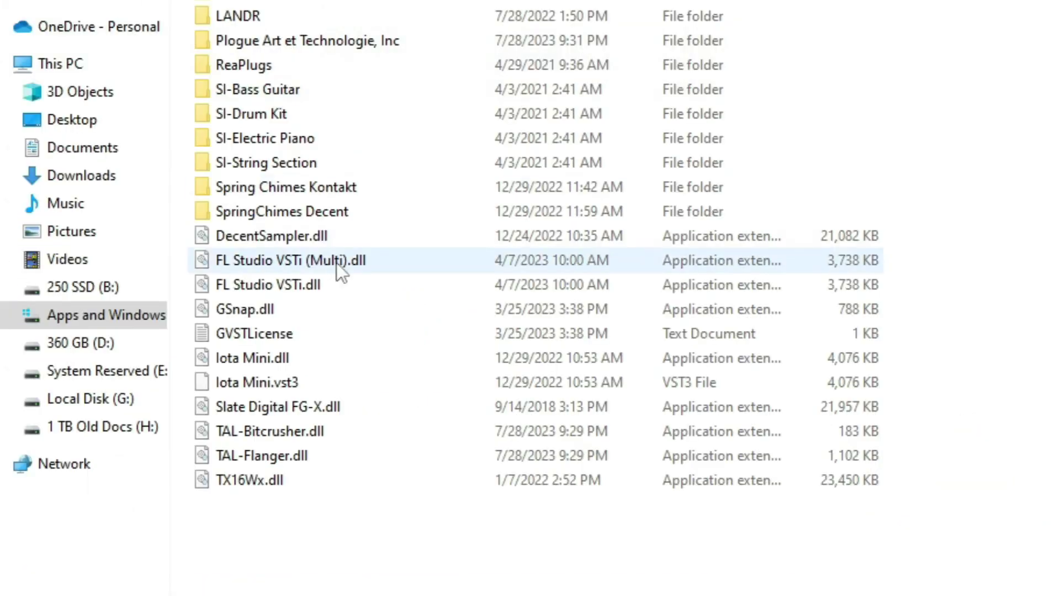
Step: Locate Iota Mini.dll and Iota Mini.vst3, then view the .mse files in Iota Mini.instruments
{"action": "mouse_move", "coordinate": [334, 364]}
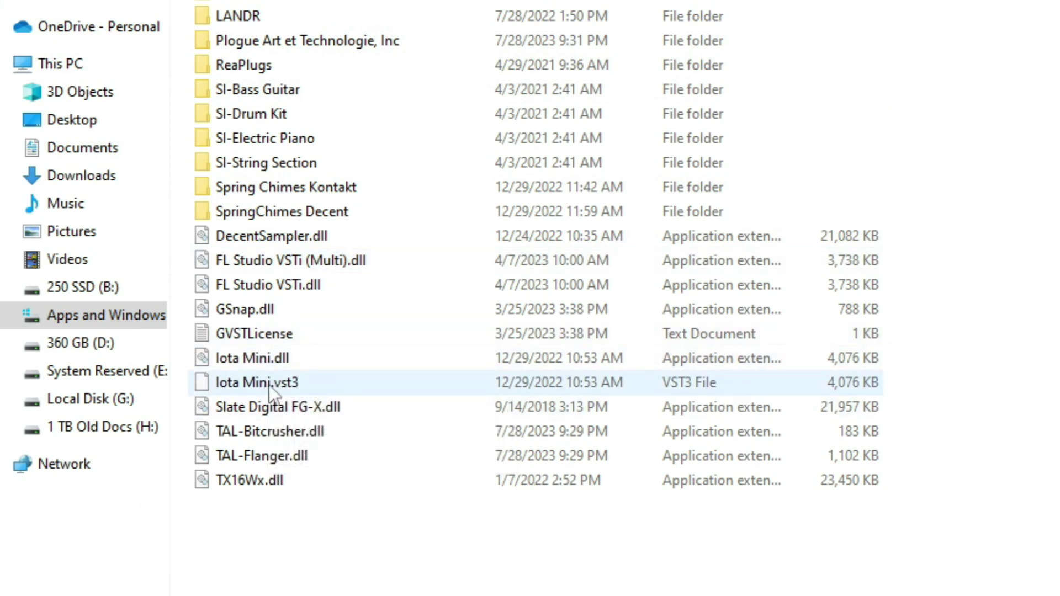
{"action": "mouse_move", "coordinate": [324, 392]}
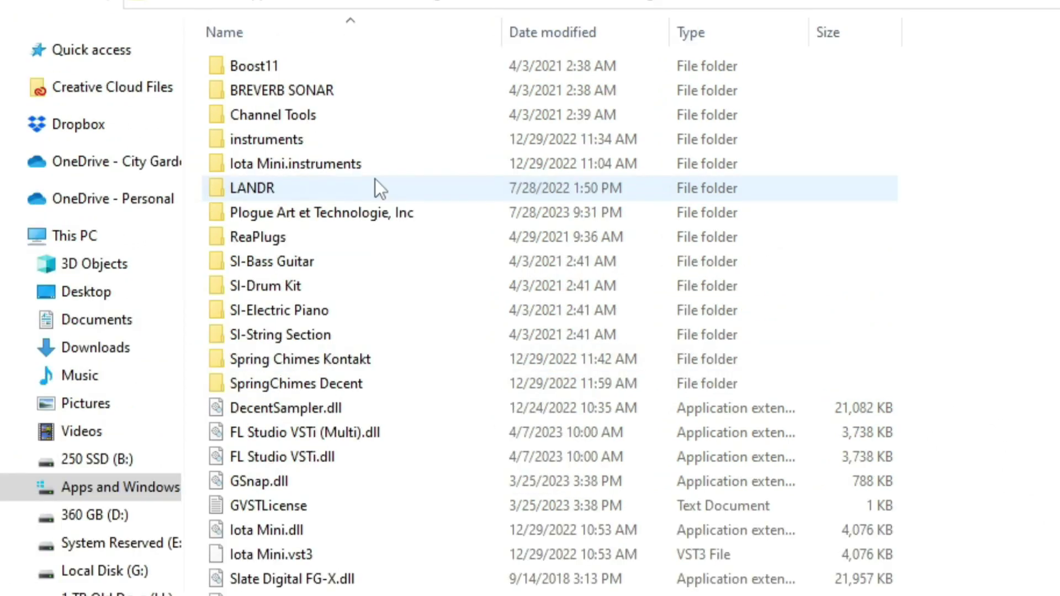
{"action": "mouse_move", "coordinate": [371, 164]}
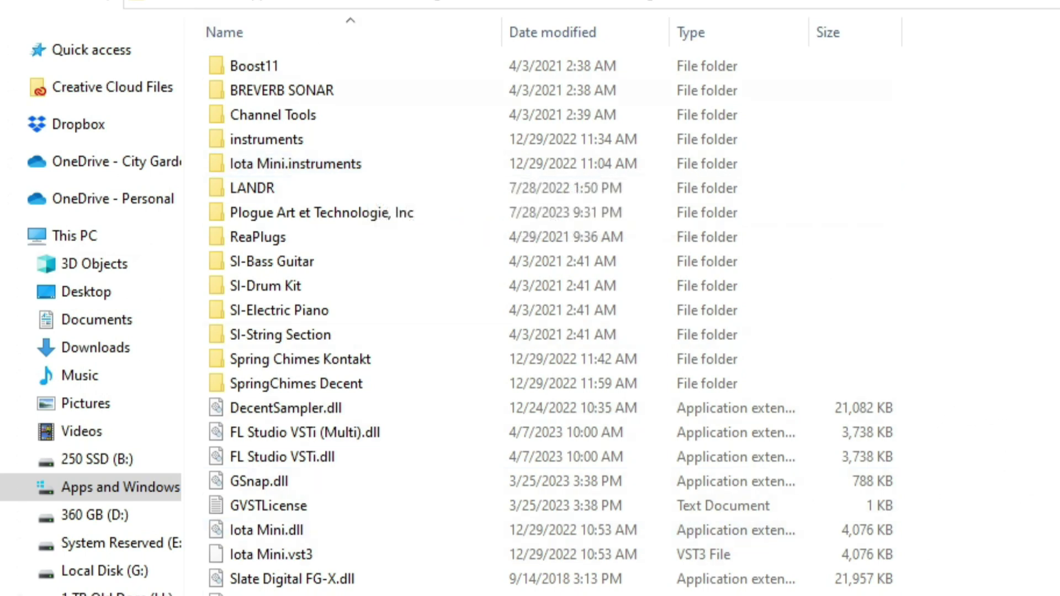
{"action": "left_click", "coordinate": [367, 170]}
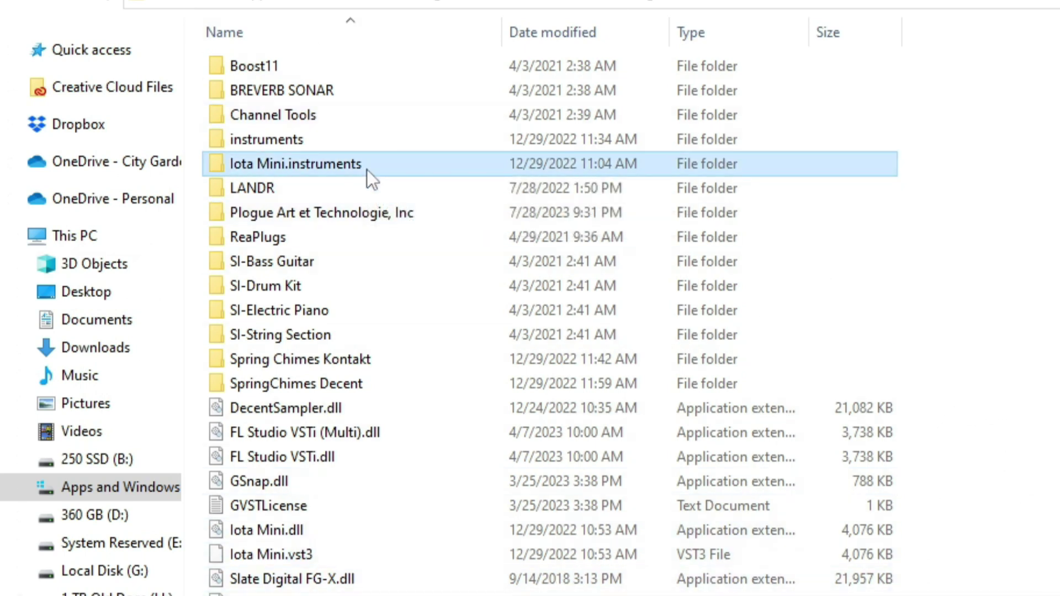
{"action": "double_click", "coordinate": [367, 170]}
{"action": "scroll", "coordinate": [280, 509], "scroll_direction": "down", "scroll_amount": 7}
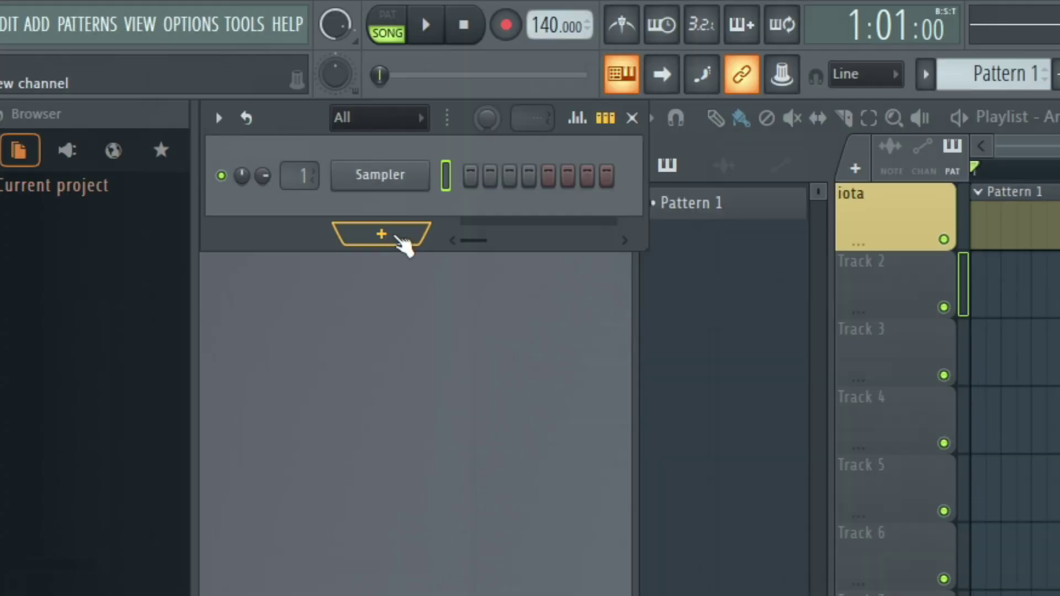
Step: Search 'iot' in the plugin list, star Iota Mini as a favourite, and load it as a channel
{"action": "left_click", "coordinate": [398, 238]}
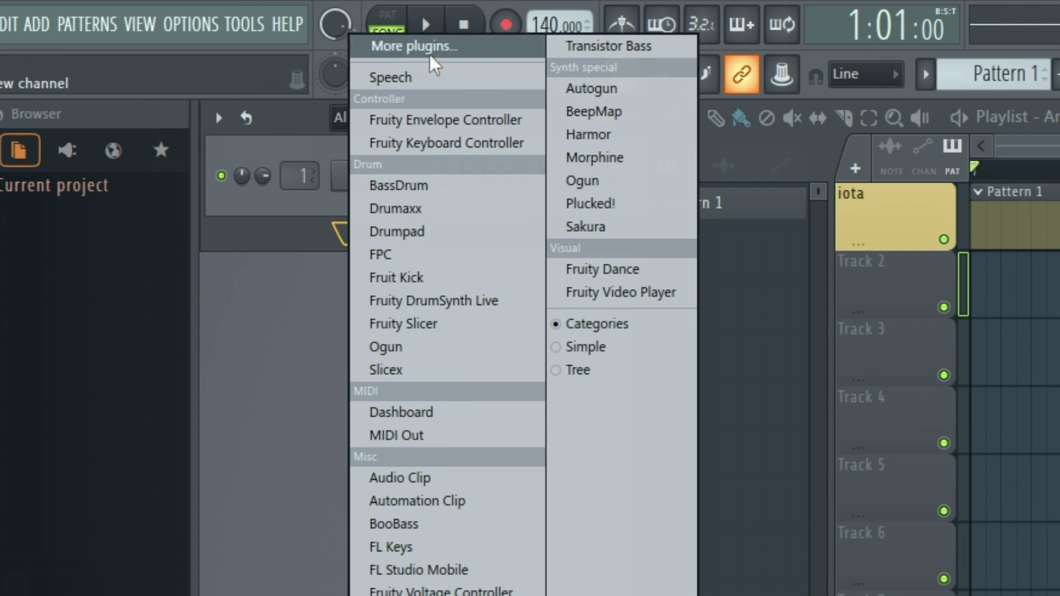
{"action": "left_click", "coordinate": [435, 51]}
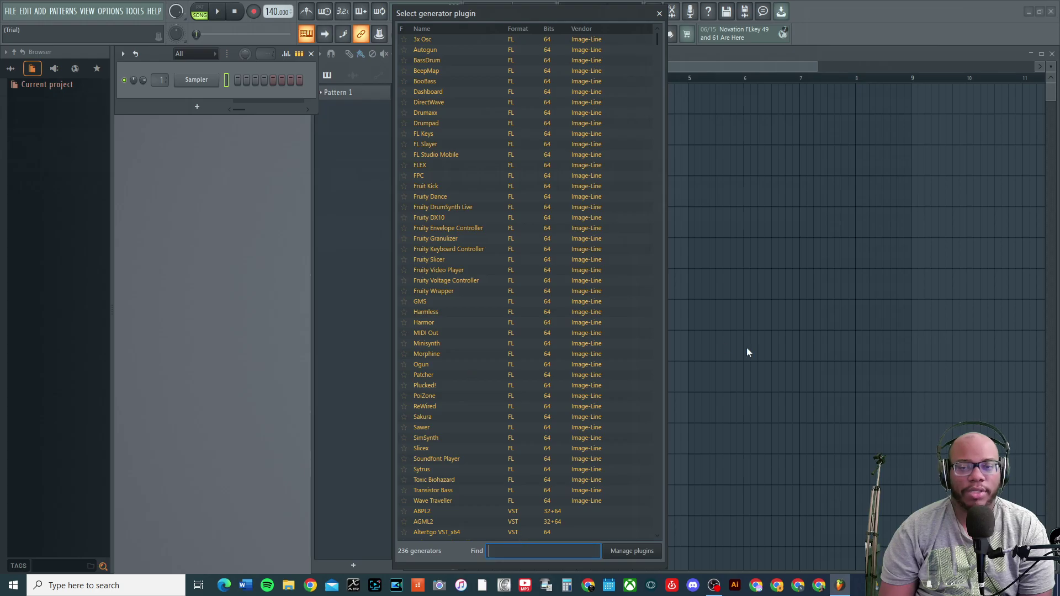
{"action": "type", "text": "iot"}
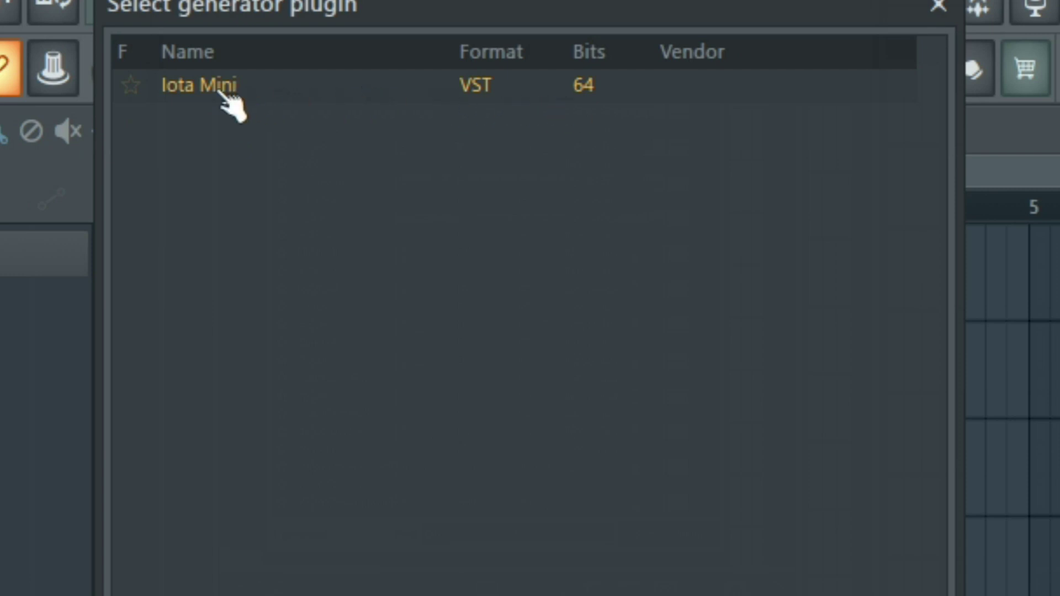
{"action": "left_click", "coordinate": [221, 91]}
{"action": "left_click", "coordinate": [133, 87]}
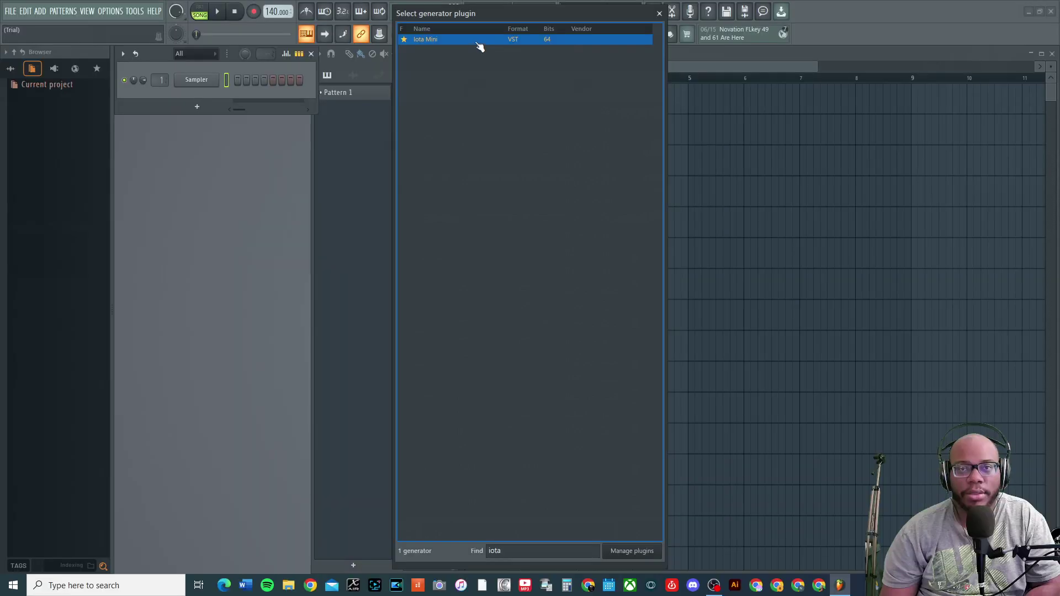
{"action": "double_click", "coordinate": [479, 42]}
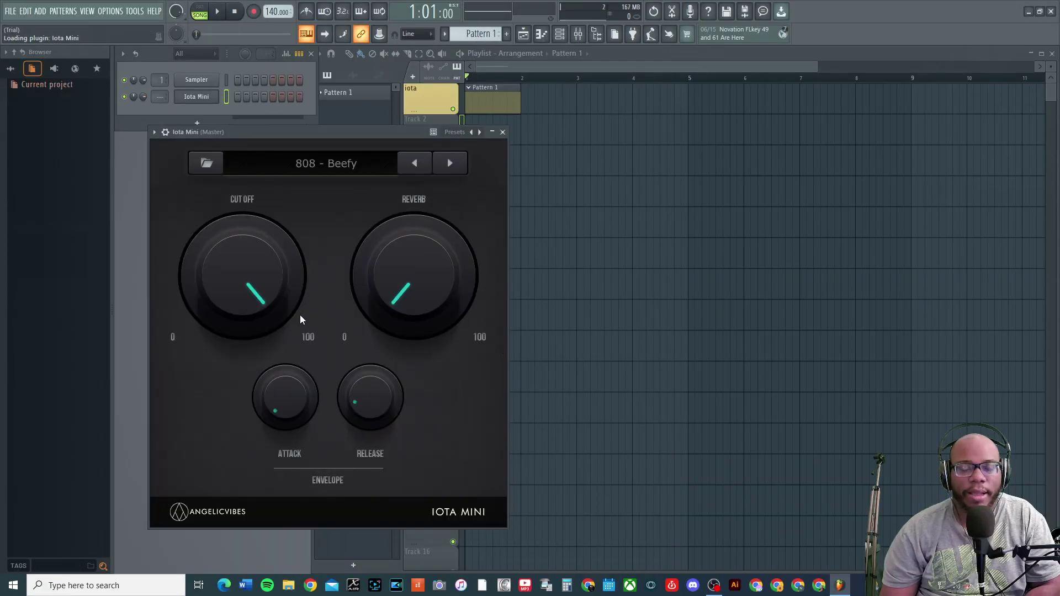
Step: Open Iota Mini's piano roll and arrange it beside the plugin window
{"action": "left_click_drag", "start_coordinate": [364, 139], "coordinate": [339, 145]}
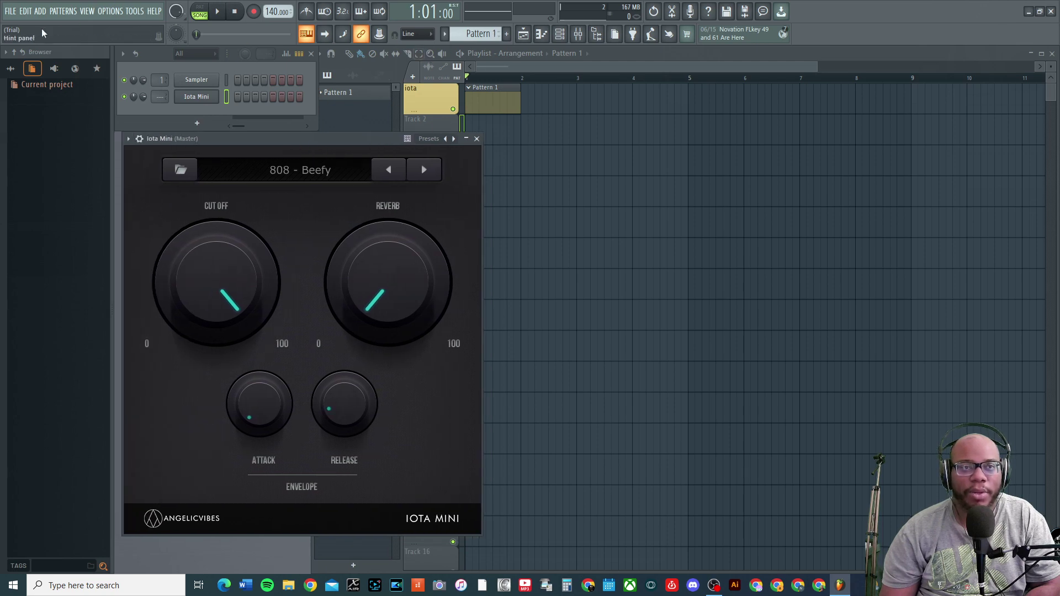
{"action": "left_click", "coordinate": [87, 11]}
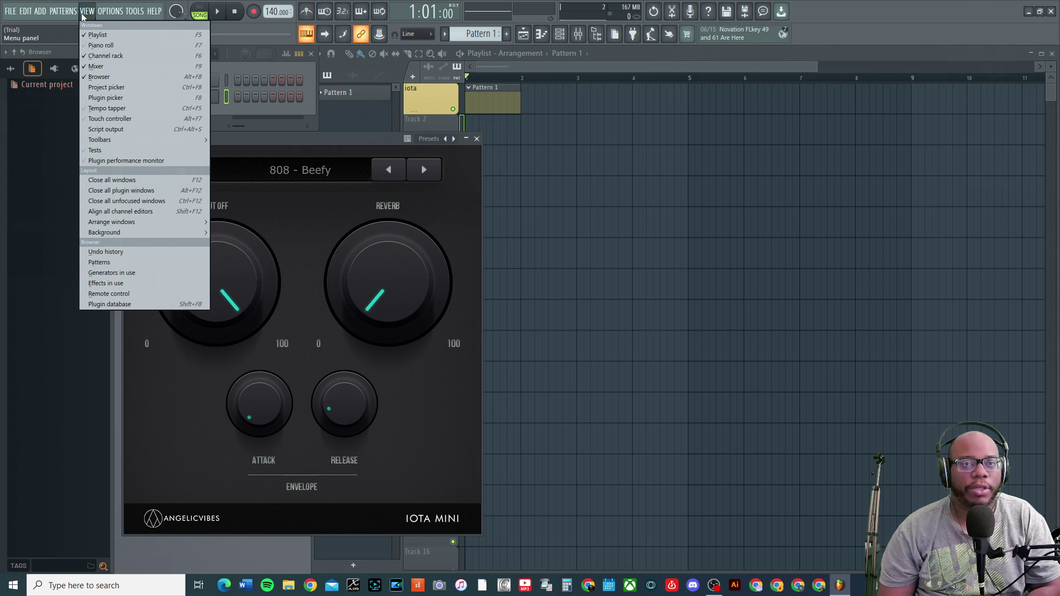
{"action": "left_click", "coordinate": [105, 45]}
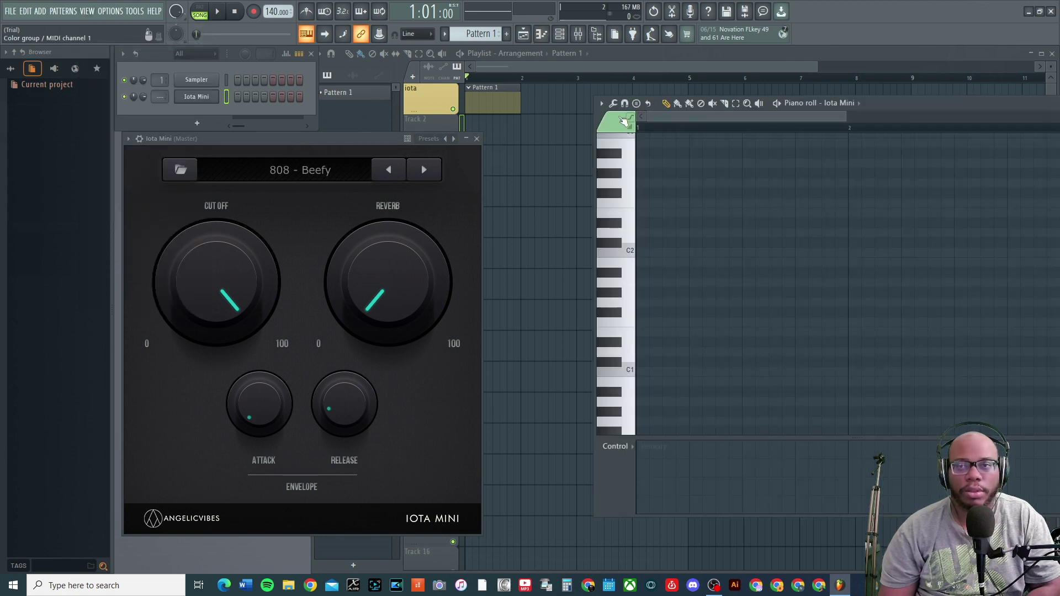
{"action": "left_click_drag", "start_coordinate": [872, 104], "coordinate": [796, 80]}
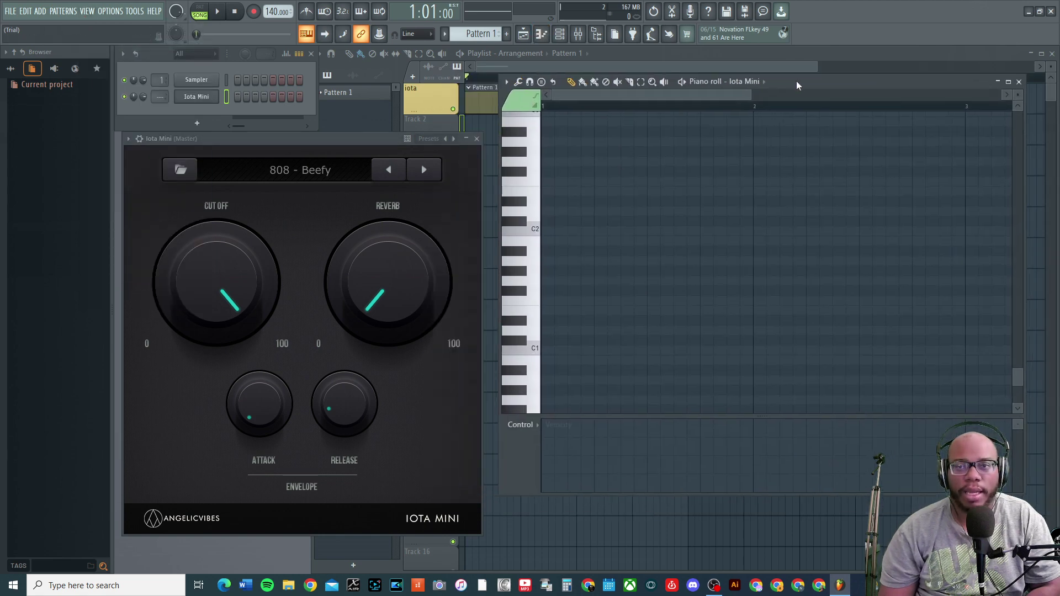
Step: Enter notes A1, A#1, C#2, C#1, A#0, D#1, F1, F#1, A#1, A1, then play them back
{"action": "left_click", "coordinate": [547, 260]}
{"action": "left_click", "coordinate": [586, 251]}
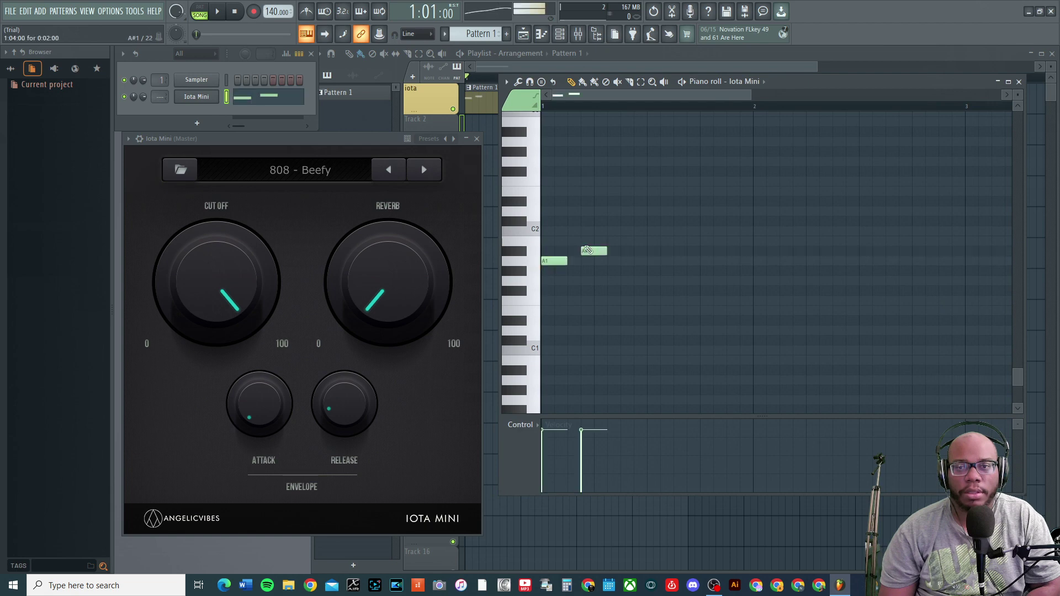
{"action": "left_click", "coordinate": [692, 221]}
{"action": "left_click", "coordinate": [719, 340]}
{"action": "left_click", "coordinate": [649, 371]}
{"action": "scroll", "coordinate": [645, 375], "scroll_direction": "down", "scroll_amount": 3}
{"action": "left_click", "coordinate": [745, 291]}
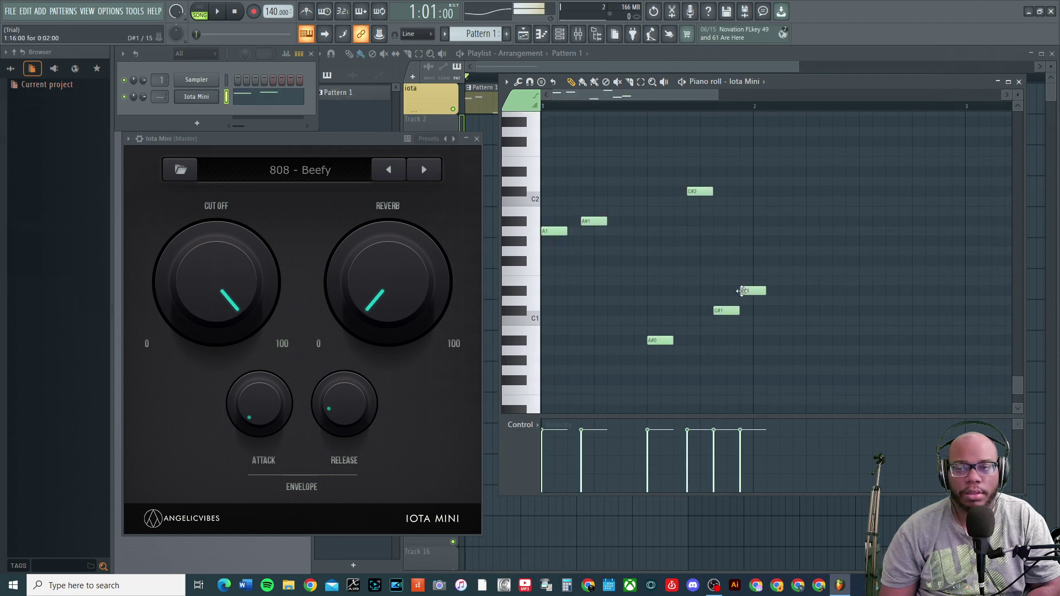
{"action": "left_click", "coordinate": [705, 271]}
{"action": "left_click", "coordinate": [798, 261]}
{"action": "left_click", "coordinate": [812, 221]}
{"action": "left_click", "coordinate": [874, 231]}
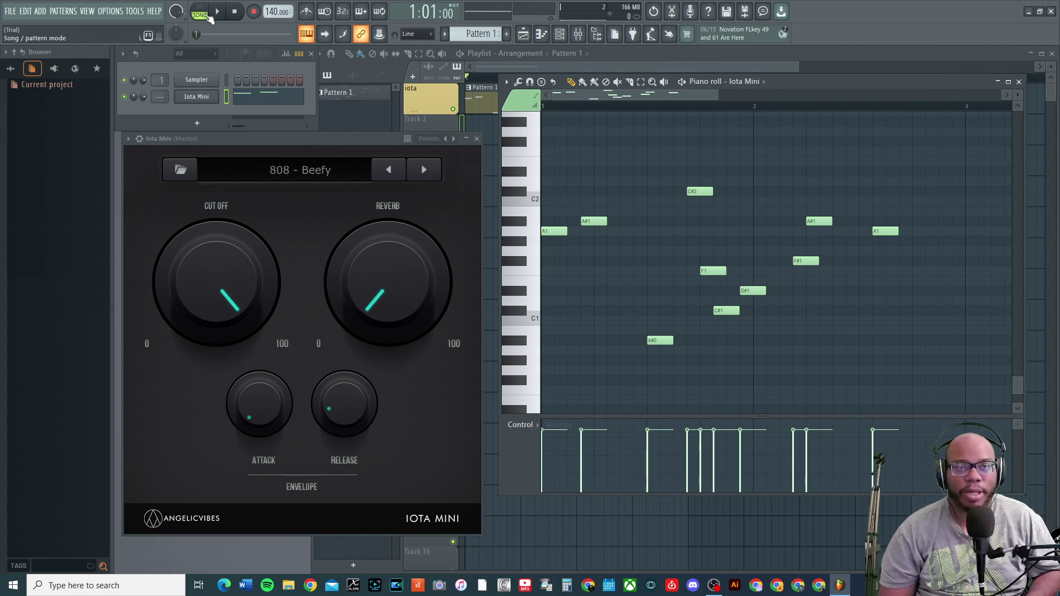
{"action": "key", "text": "space"}
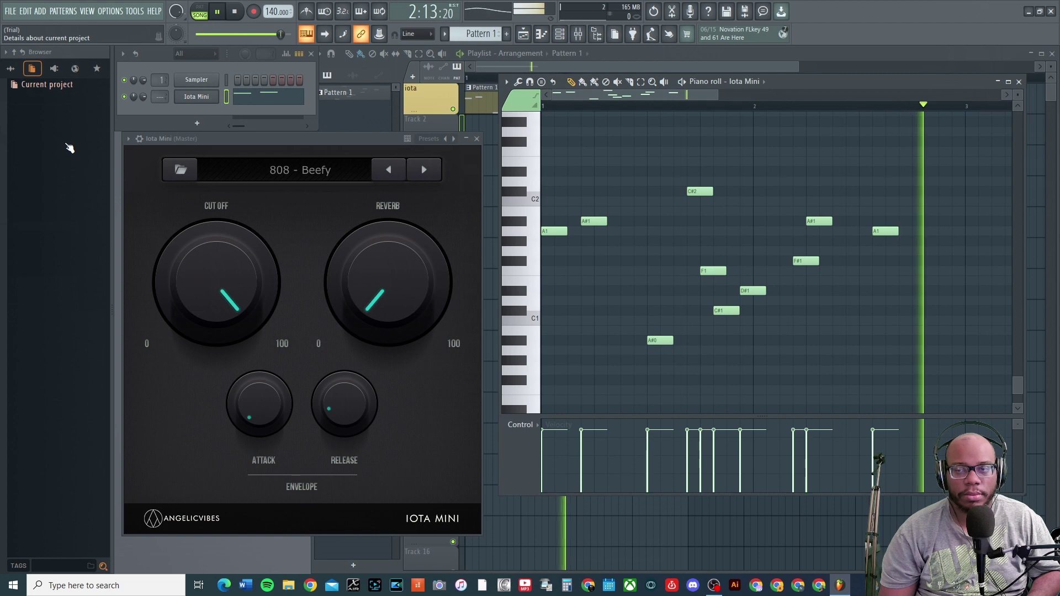
{"action": "key", "text": "space"}
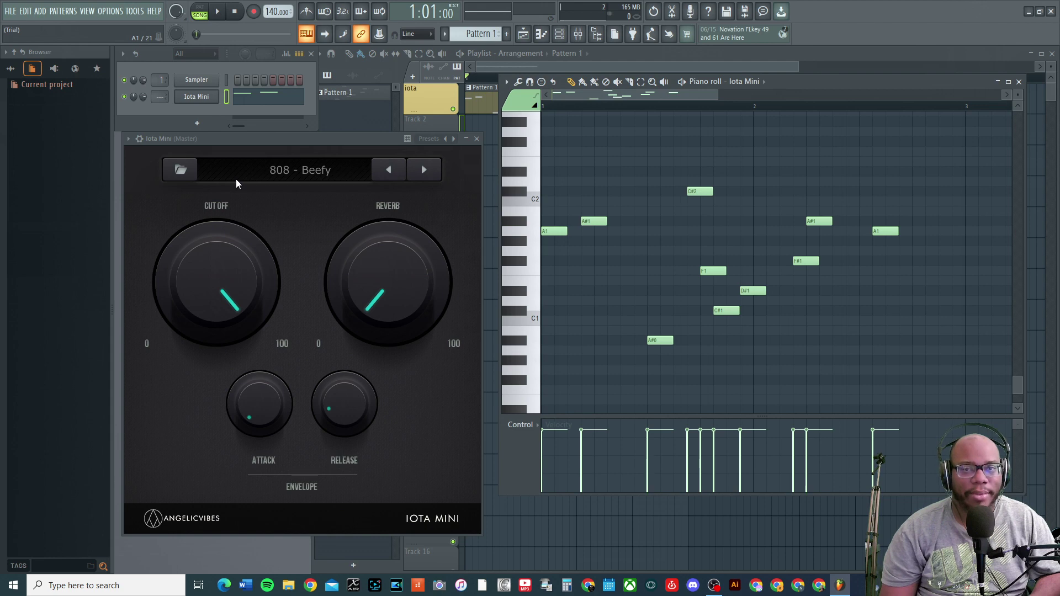
Step: Reposition the Iota Mini window, dismiss its preset browser, and close the plugin window
{"action": "left_click_drag", "start_coordinate": [280, 139], "coordinate": [413, 67]}
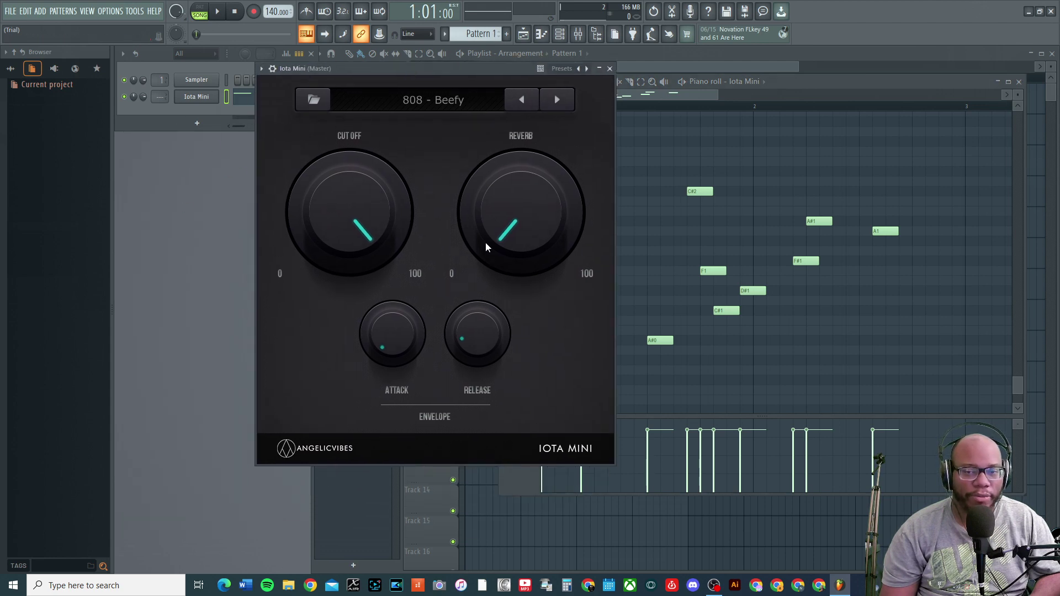
{"action": "left_click", "coordinate": [313, 99]}
{"action": "left_click", "coordinate": [757, 424]}
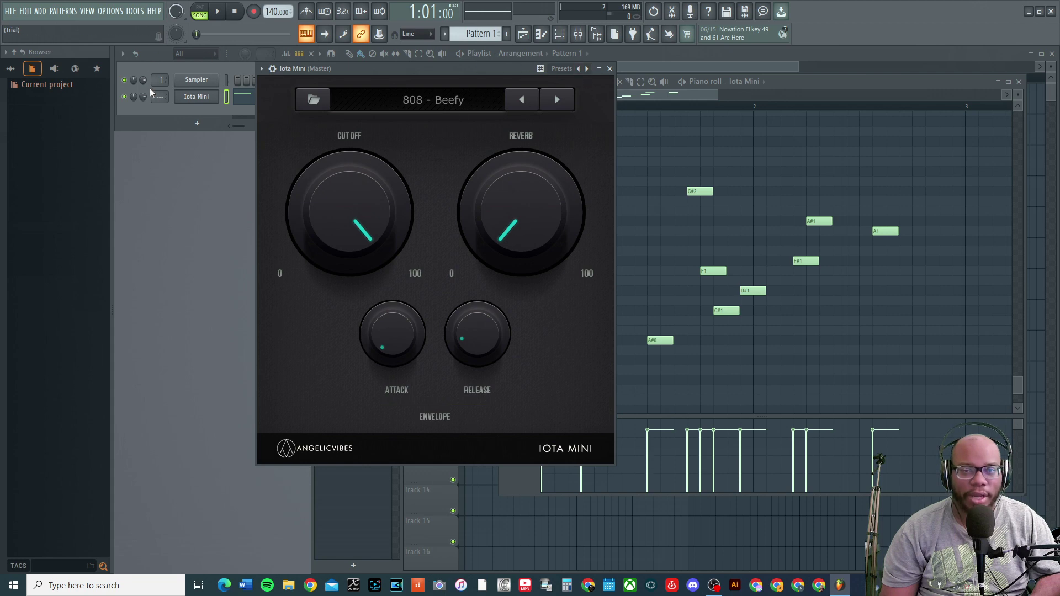
{"action": "left_click", "coordinate": [610, 69]}
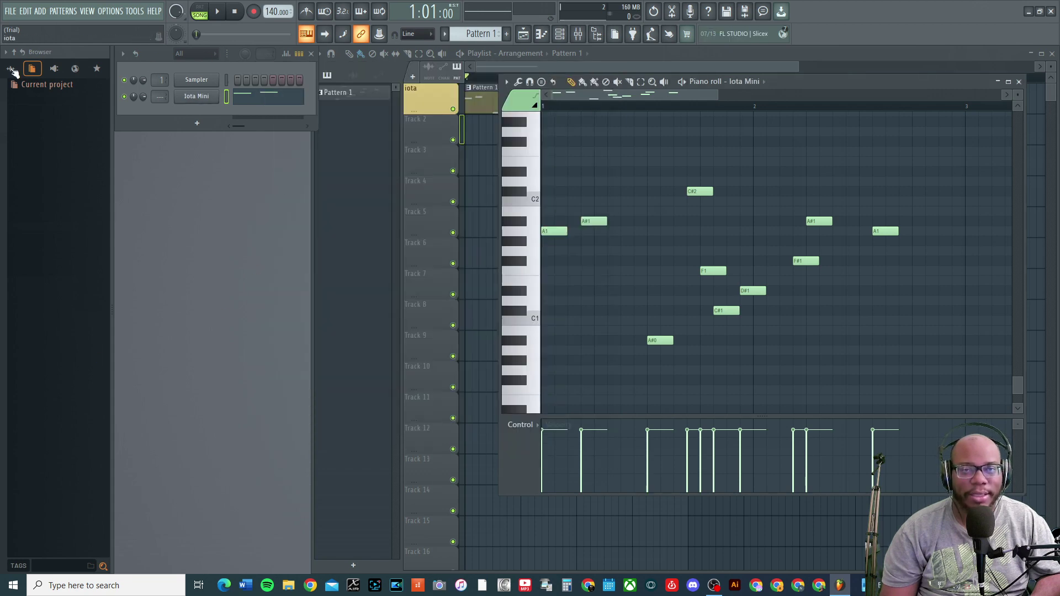